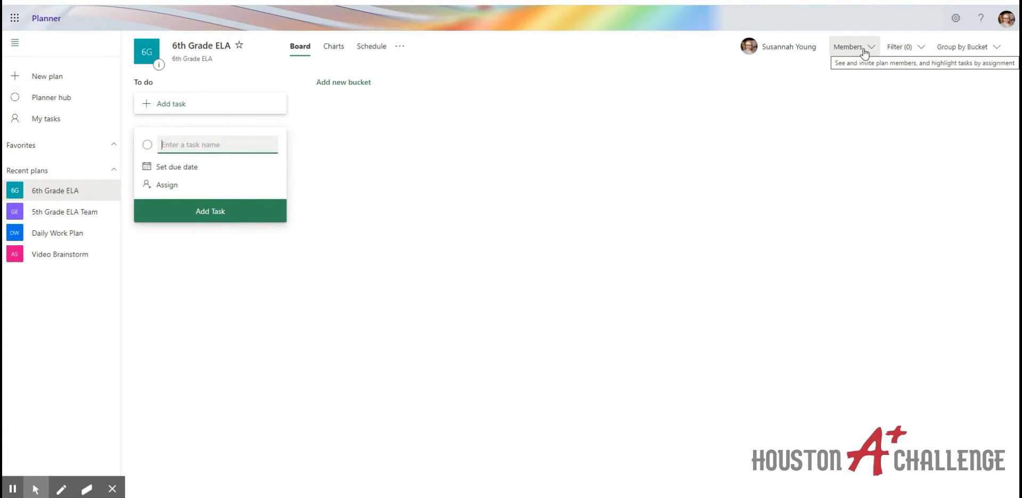
left_click(863, 49)
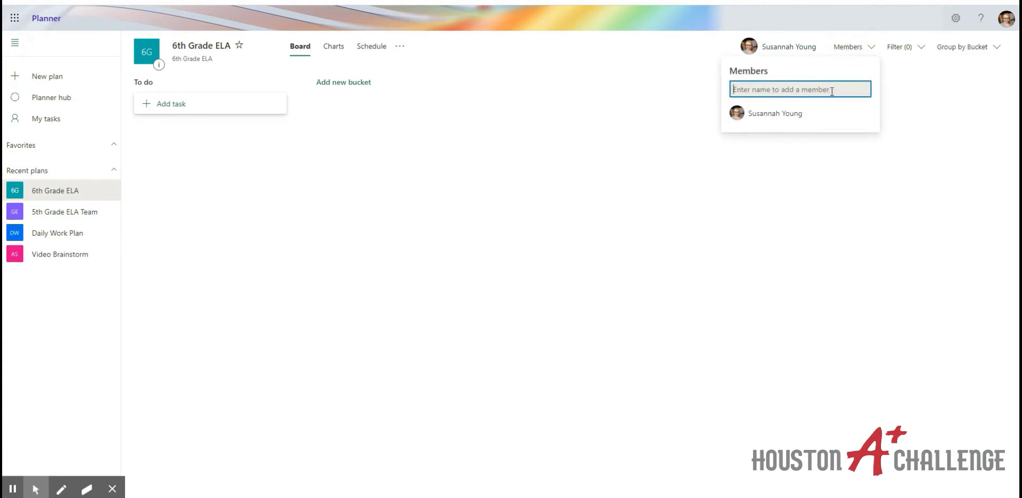
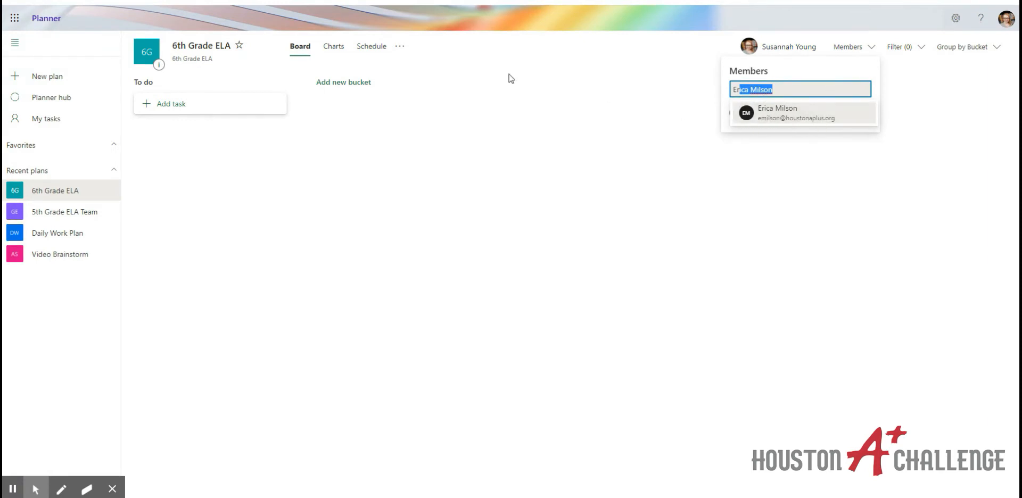
left_click(510, 114)
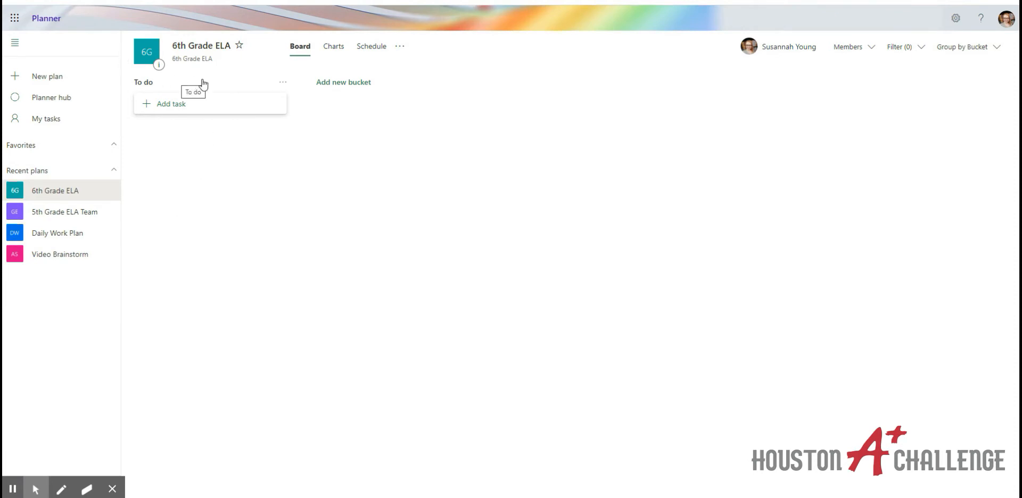
Rename the To do bucket to Lesson Planning
left_click(175, 80)
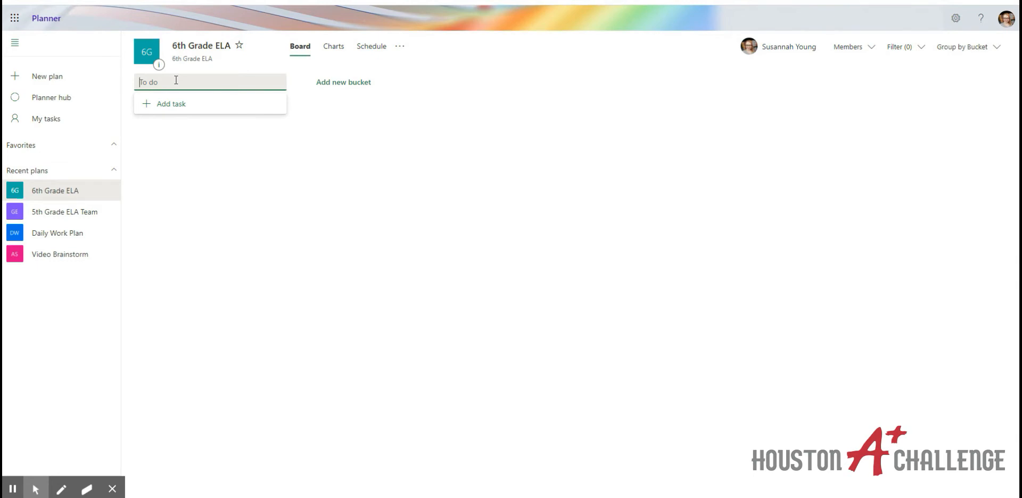
type("Lesson Planning")
left_click(356, 82)
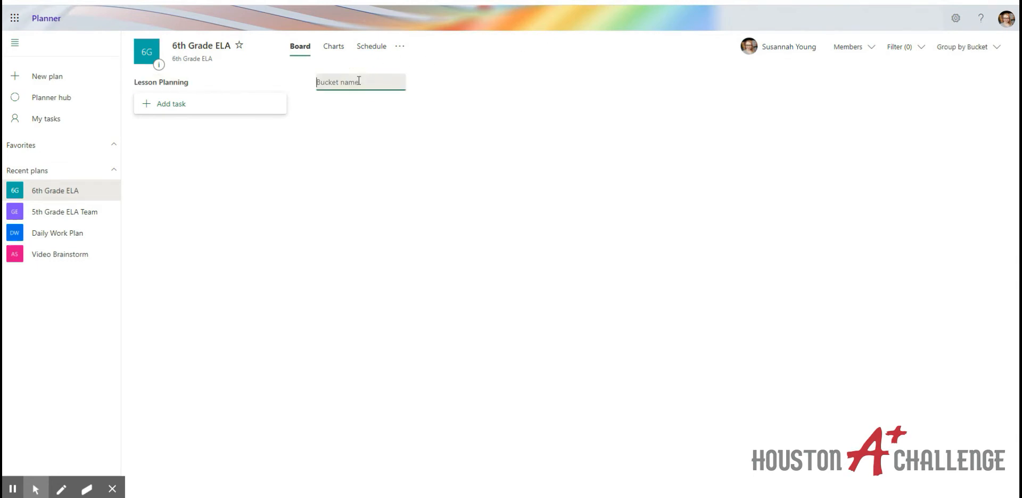
Add two new buckets named Assessments and Important News
type("Assessments")
left_click(323, 84)
type("s")
left_click(450, 91)
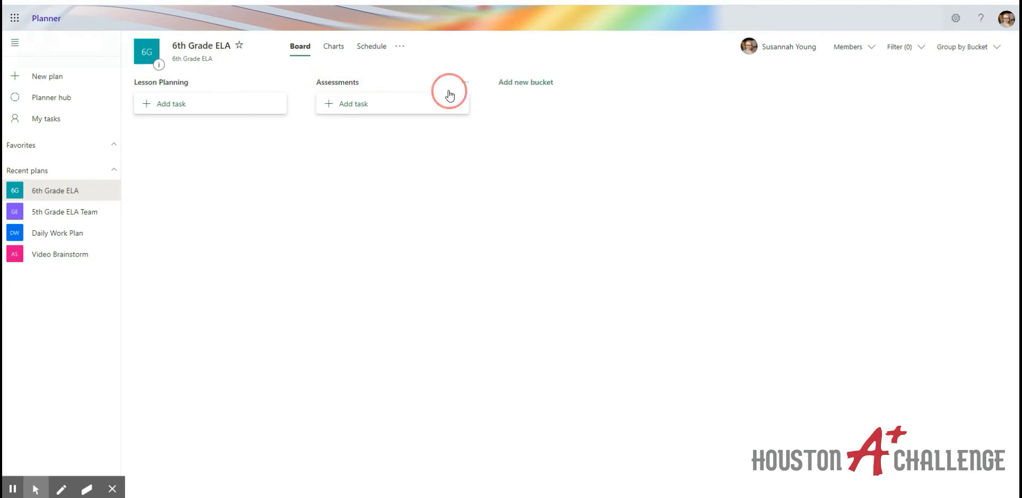
left_click(523, 82)
type("Import")
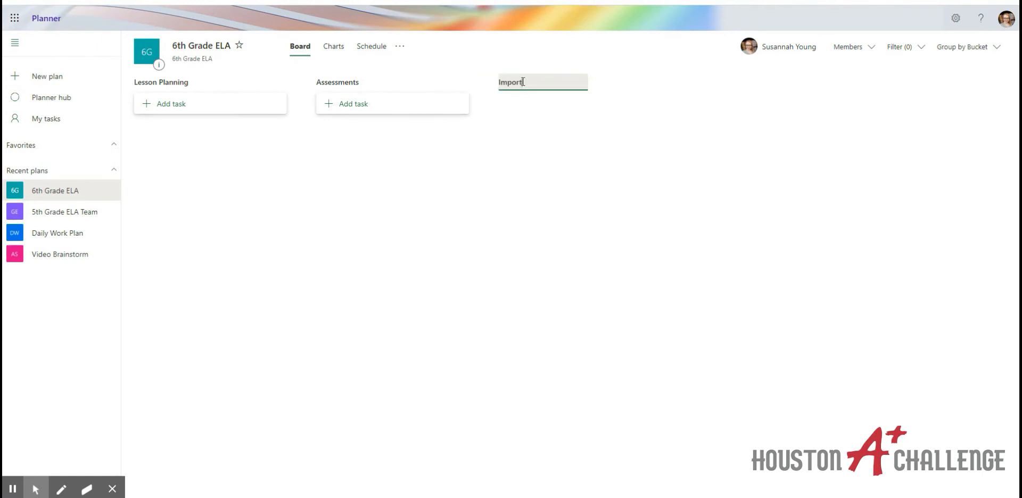
type("ant News")
key("Return")
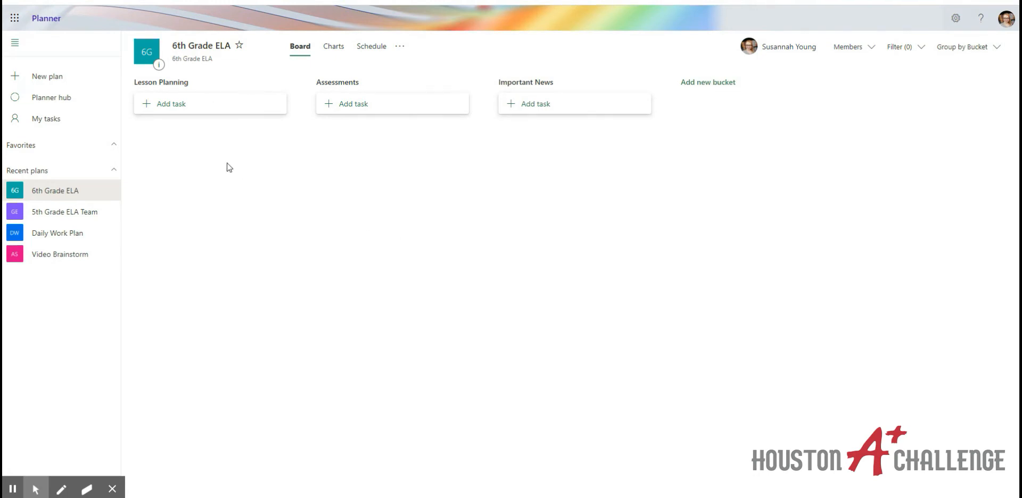
Add a Week One Lesson Plans task under Lesson Planning, due September 18, assigned to yourself
left_click(175, 108)
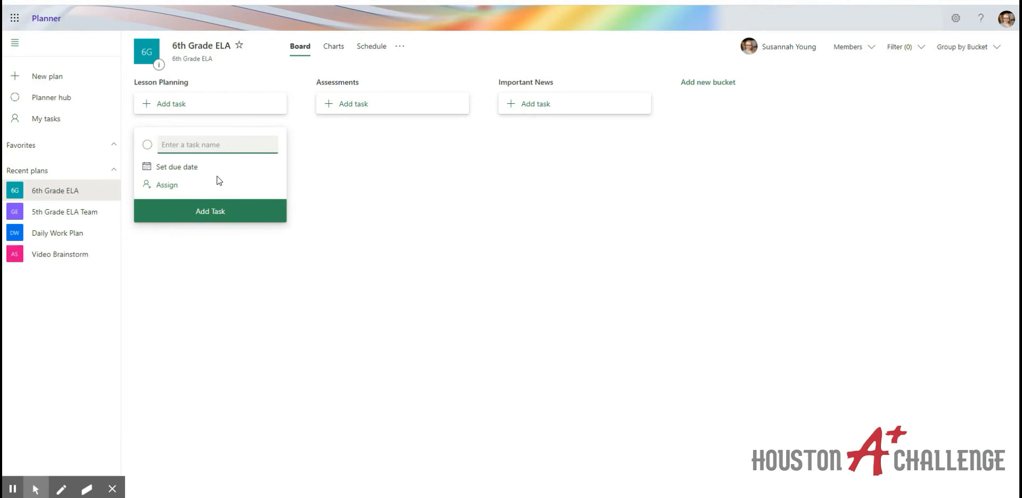
type("Week One Lesson Plans")
left_click(200, 168)
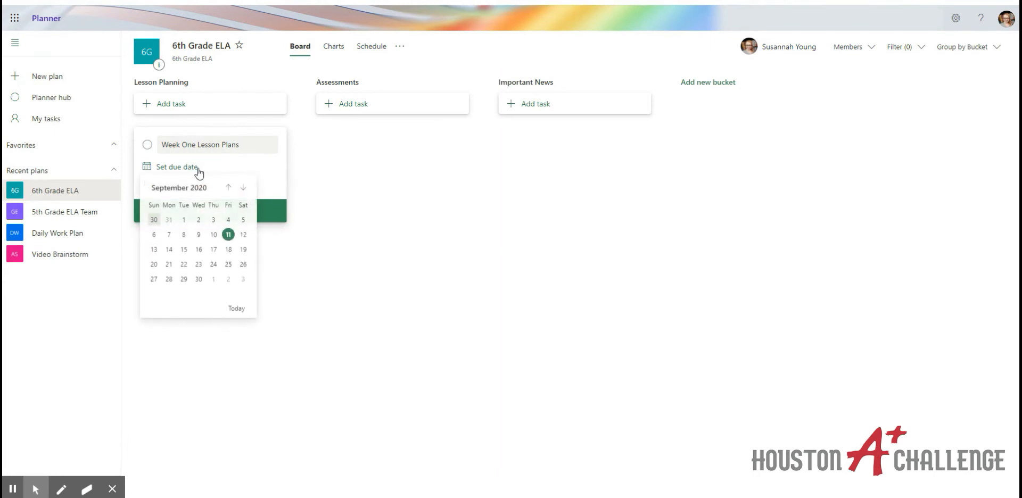
left_click(229, 249)
left_click(171, 190)
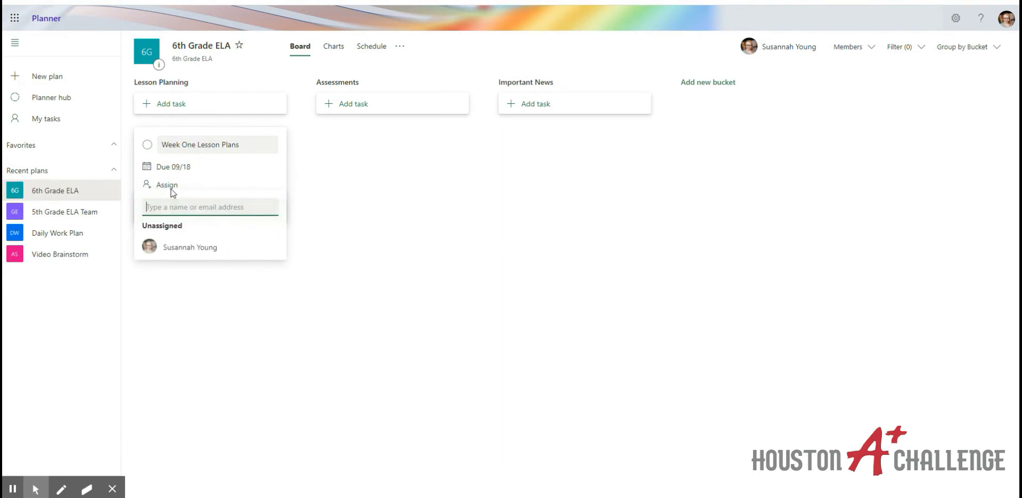
left_click(210, 252)
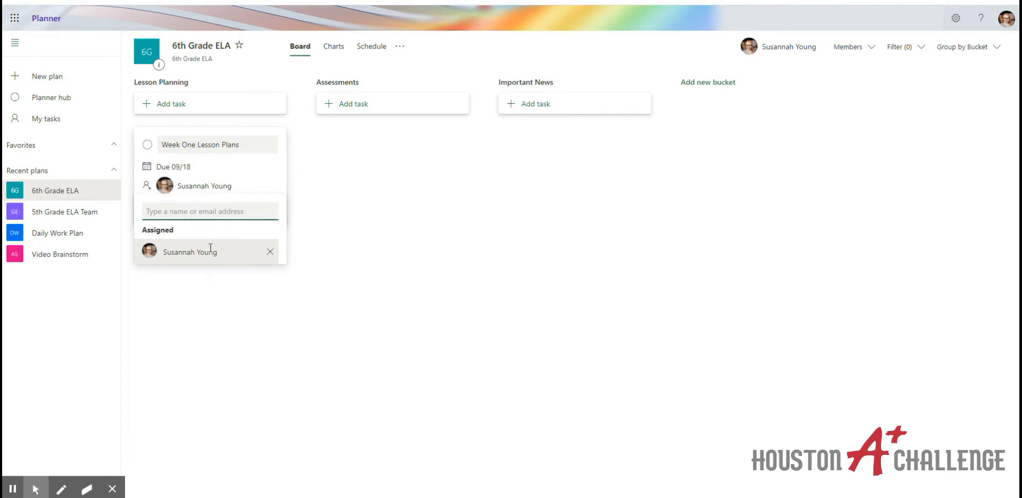
left_click(407, 246)
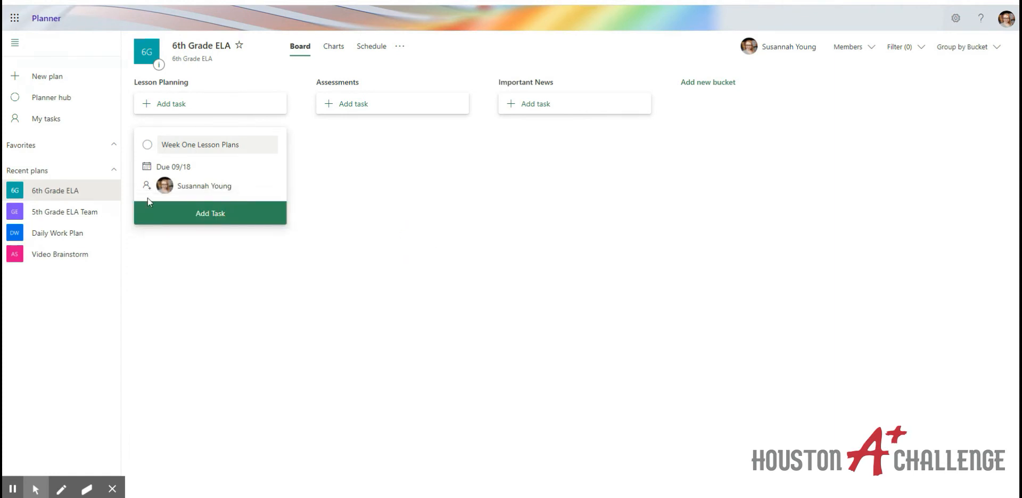
left_click(179, 218)
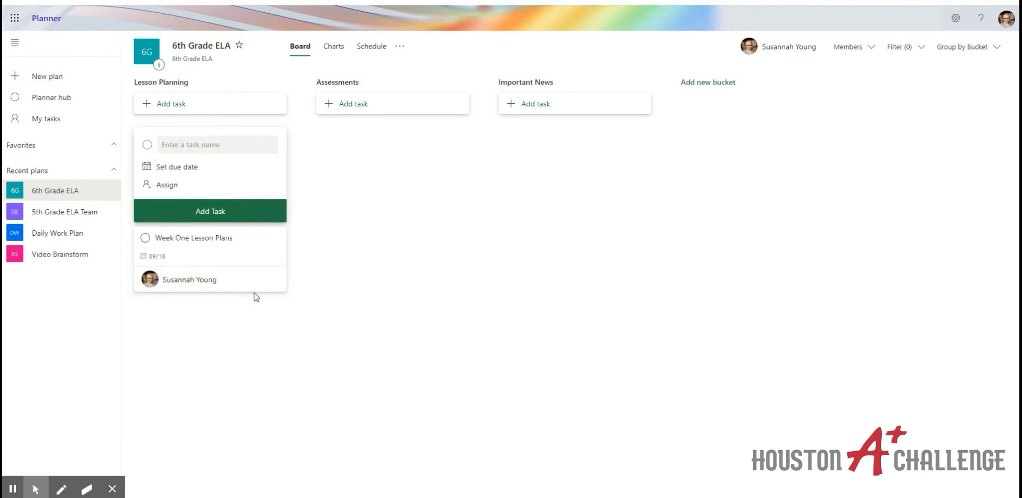
left_click(210, 255)
left_click(226, 156)
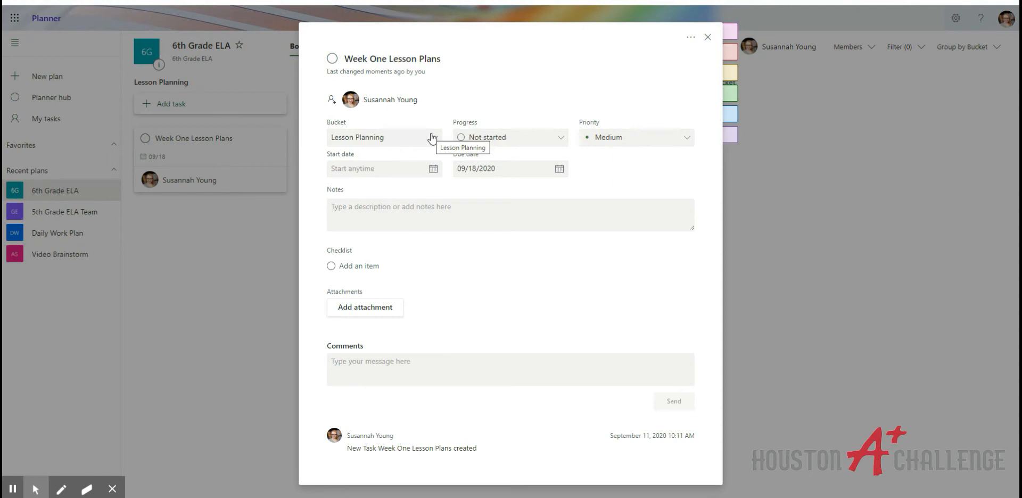
Set Week One Lesson Plans to In progress, Important priority, with start date 09/11/2020
left_click(477, 137)
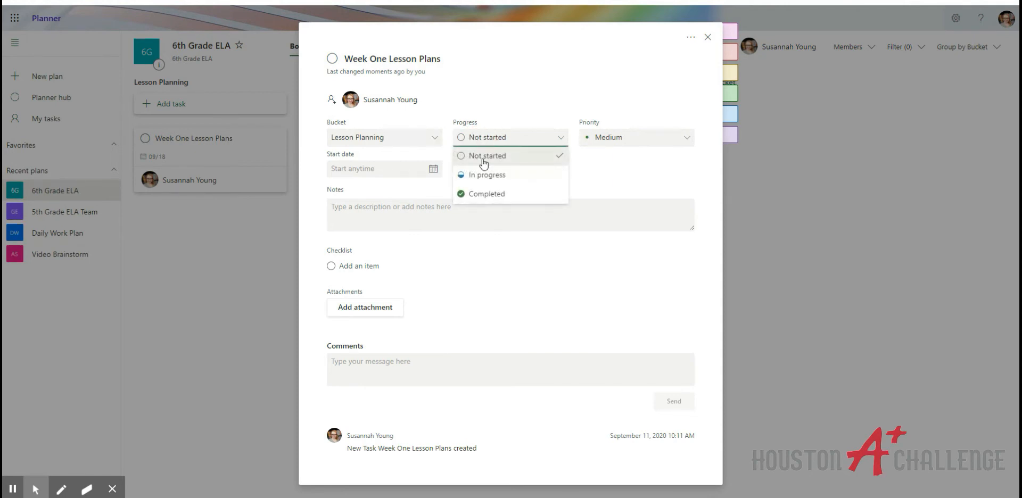
left_click(484, 176)
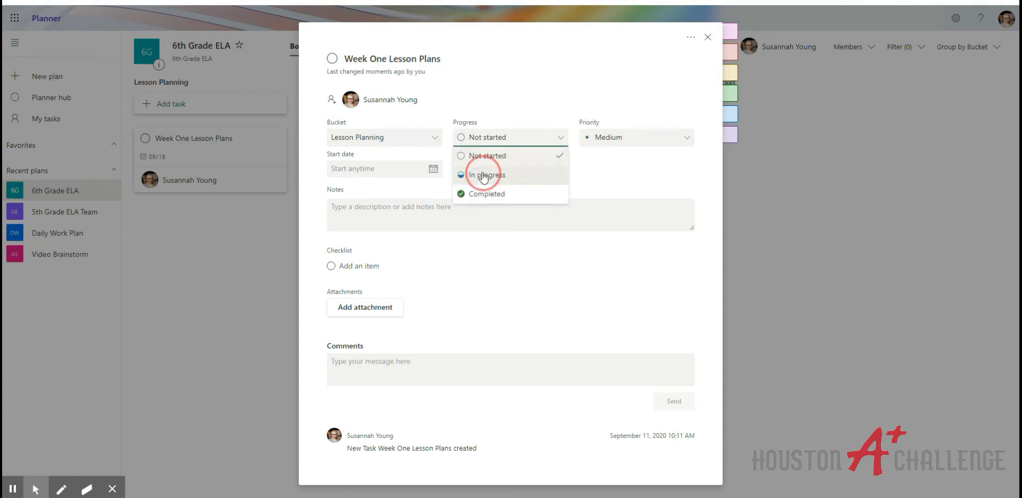
left_click(605, 142)
left_click(600, 174)
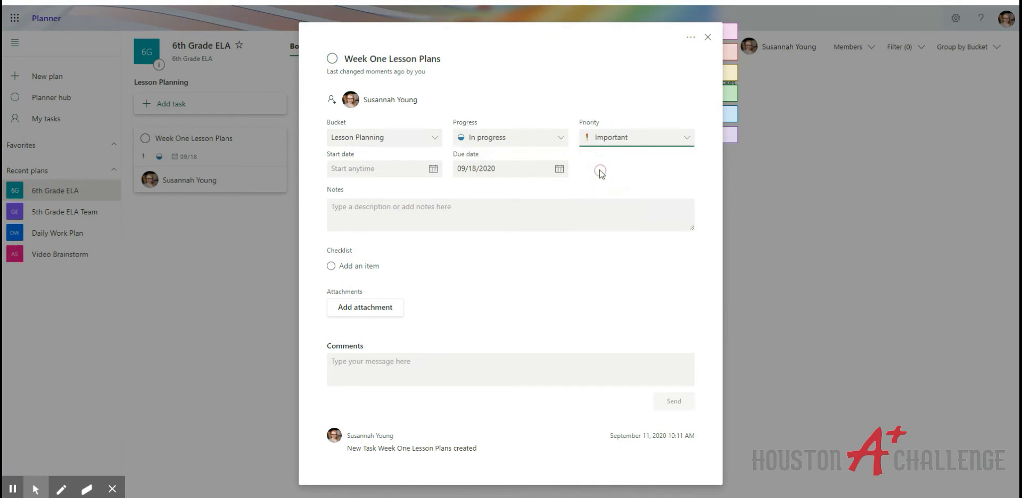
left_click(431, 172)
left_click(418, 235)
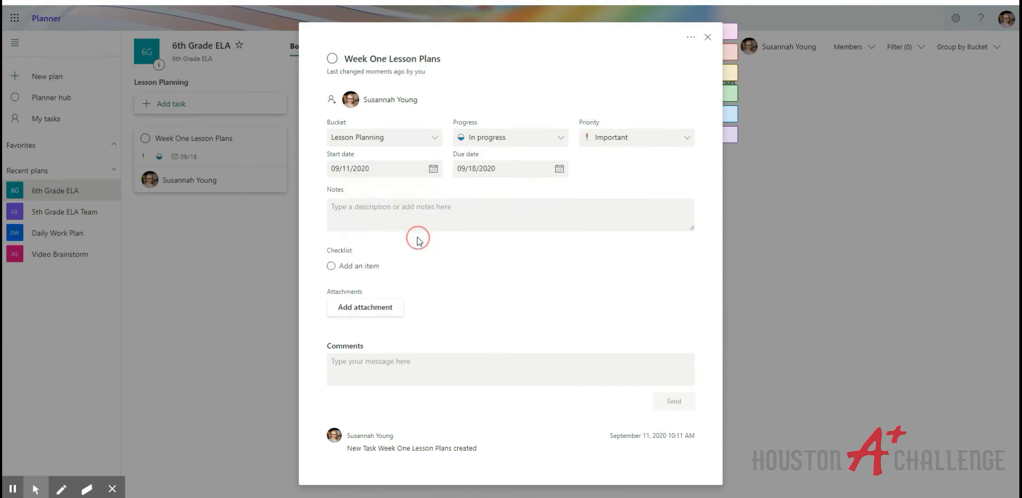
left_click(416, 215)
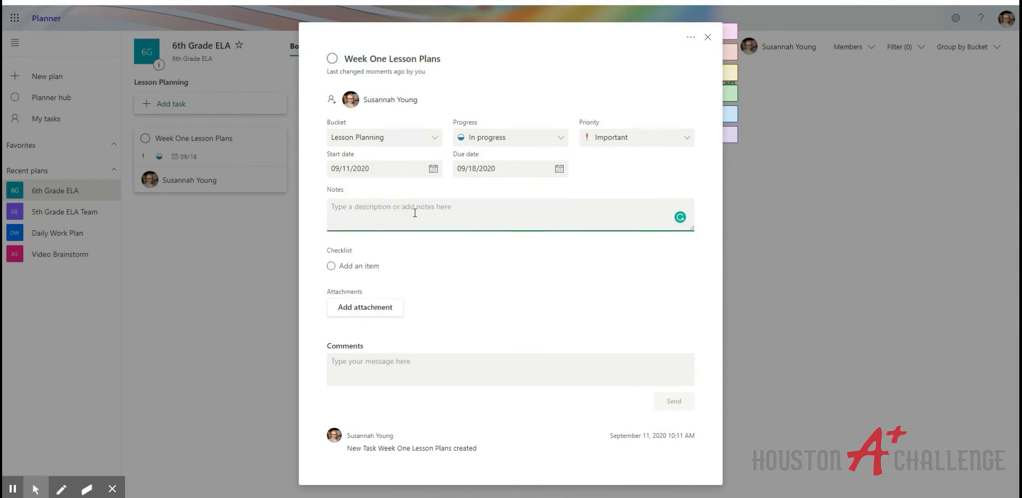
Add checklist items: Objective for each day, Whole Group Lesson Plan, Student Work for Each Day, Videos and Multimedia Resources
left_click(352, 266)
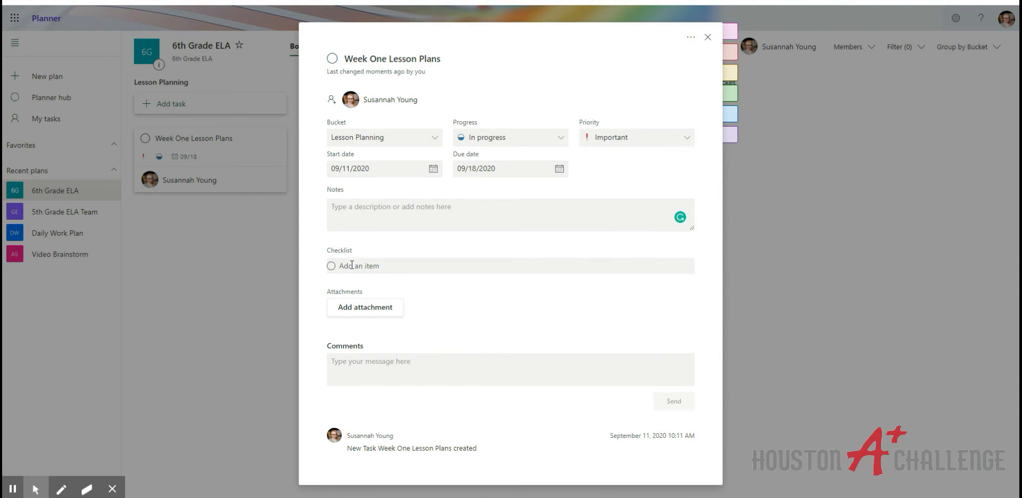
type("Objective for each day")
key("Return")
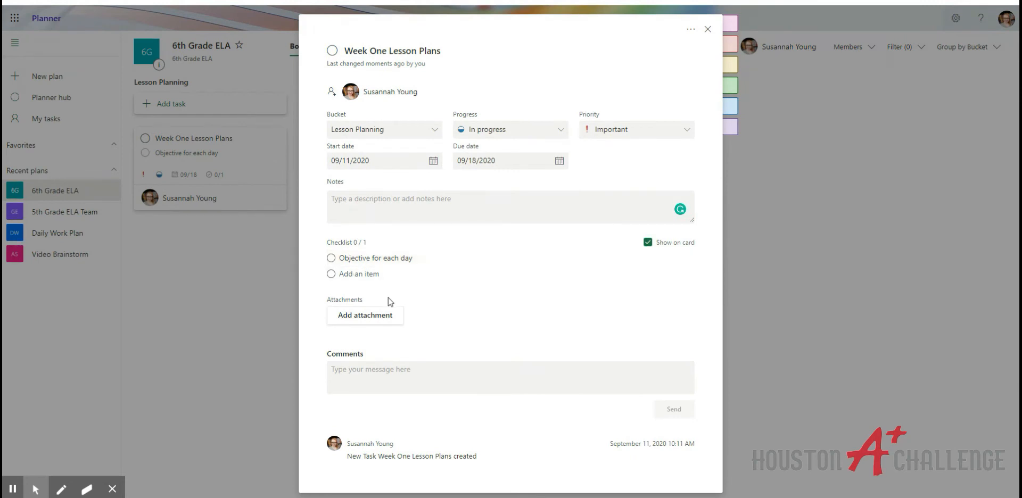
type("Whole Group Lesson Plan")
key("Return")
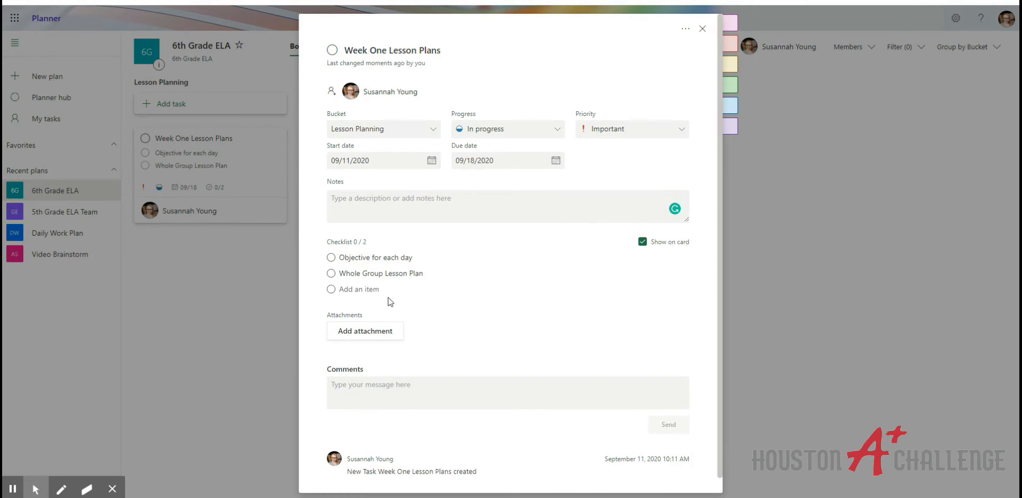
type("Student Work for Each Day")
key("Return")
type("Videos")
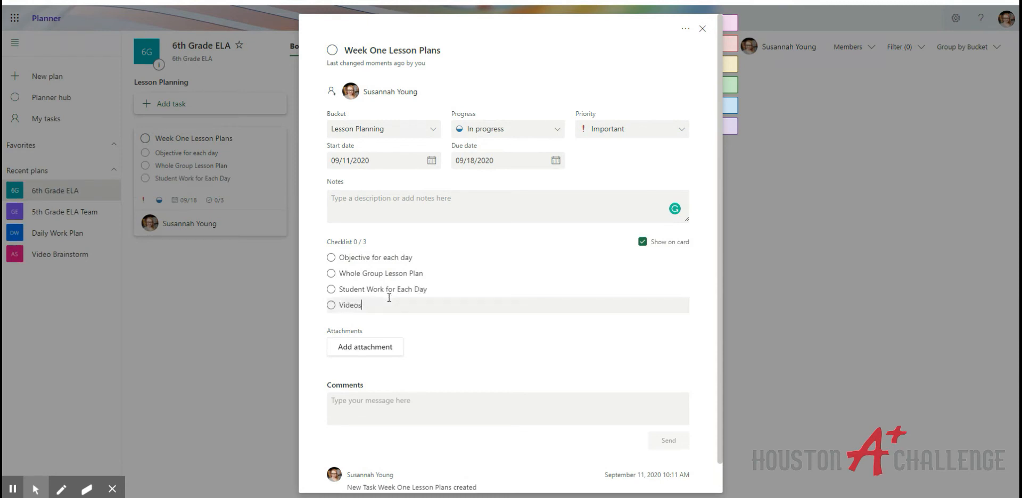
type(" and Multimedia Resources")
left_click(485, 337)
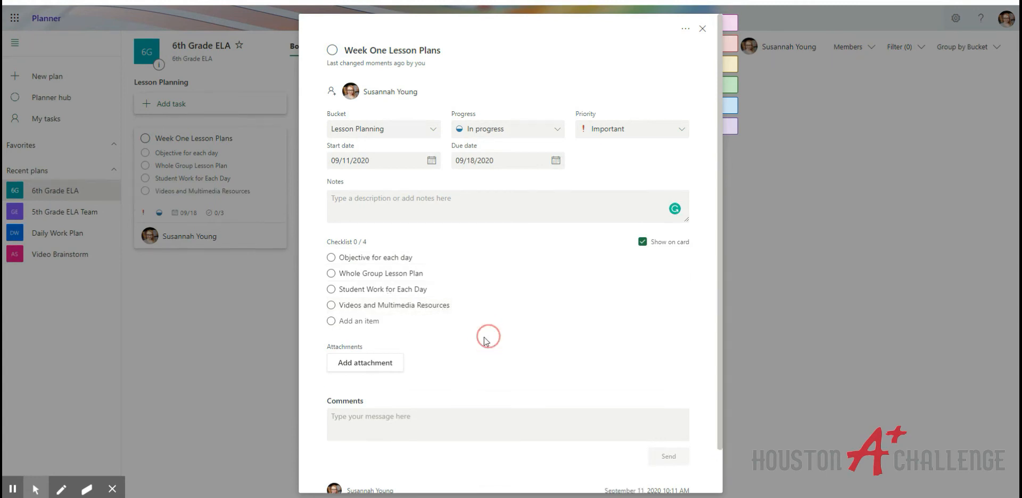
Tick and untick Objective for each day, then view the attachment options
scroll(502, 301, "down", 1)
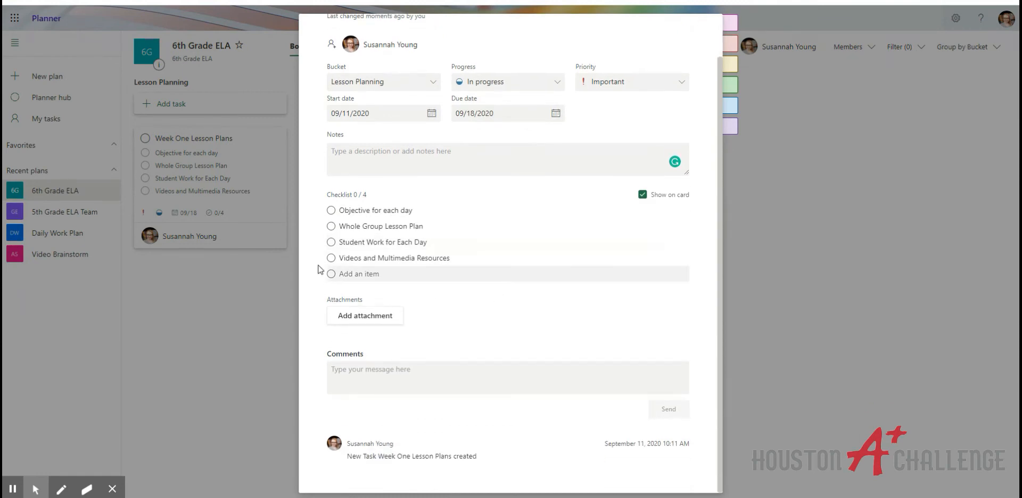
left_click(332, 211)
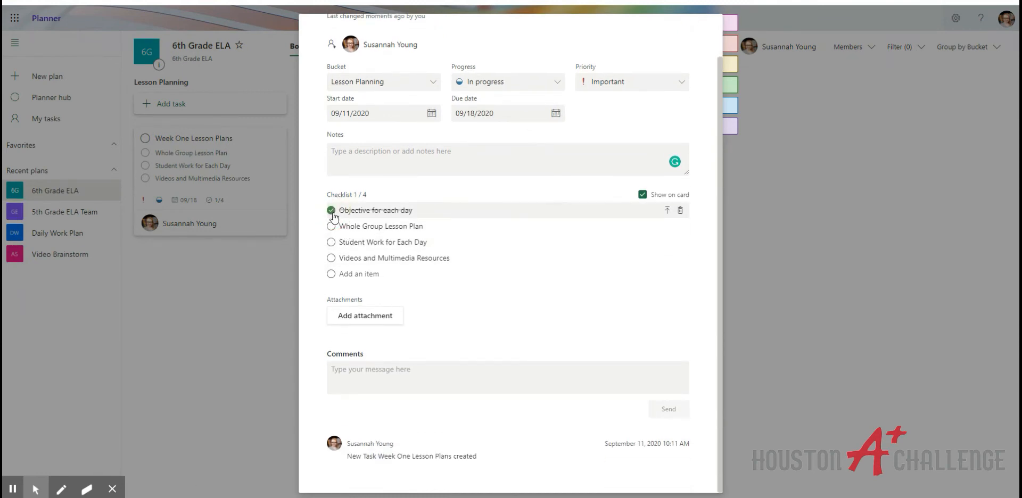
left_click(332, 213)
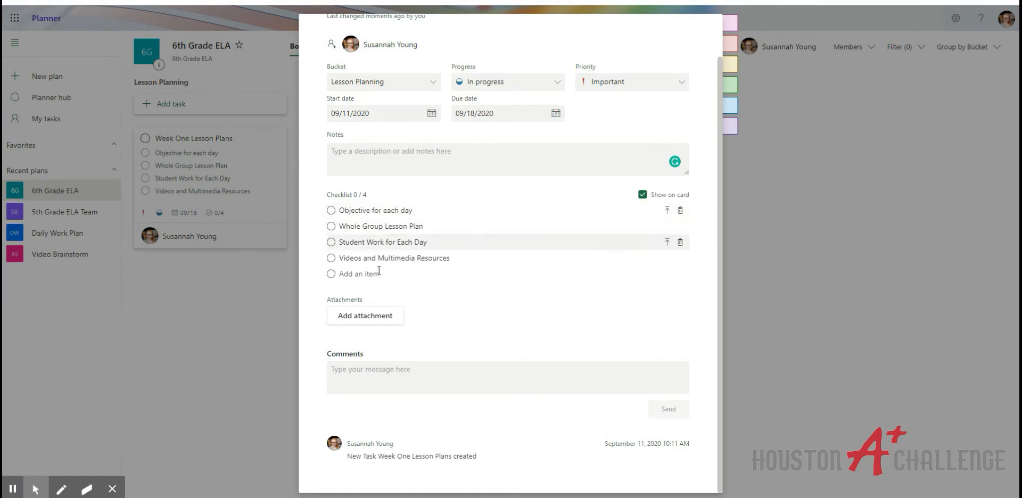
left_click(359, 318)
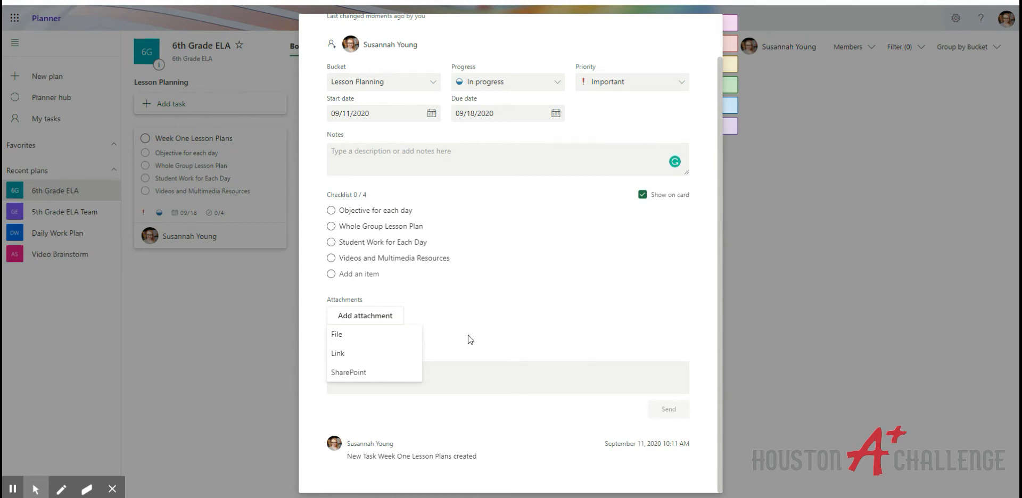
Dismiss the attachment choices and place the cursor in the task's comment box
left_click(520, 287)
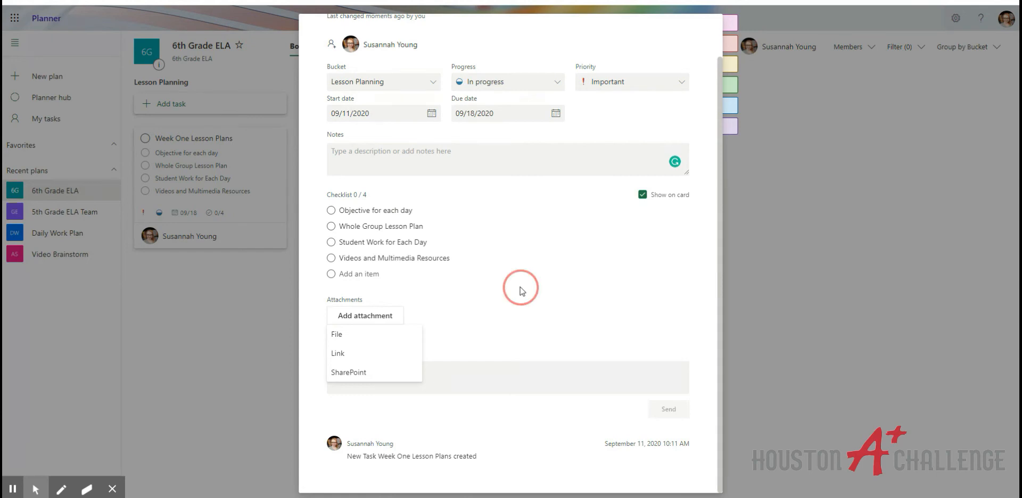
left_click(438, 386)
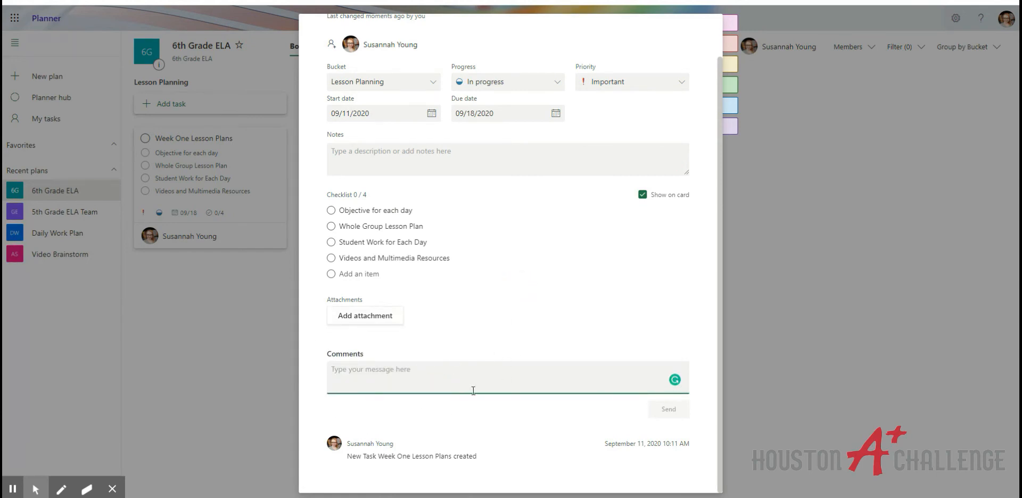
scroll(473, 389, "up", 1)
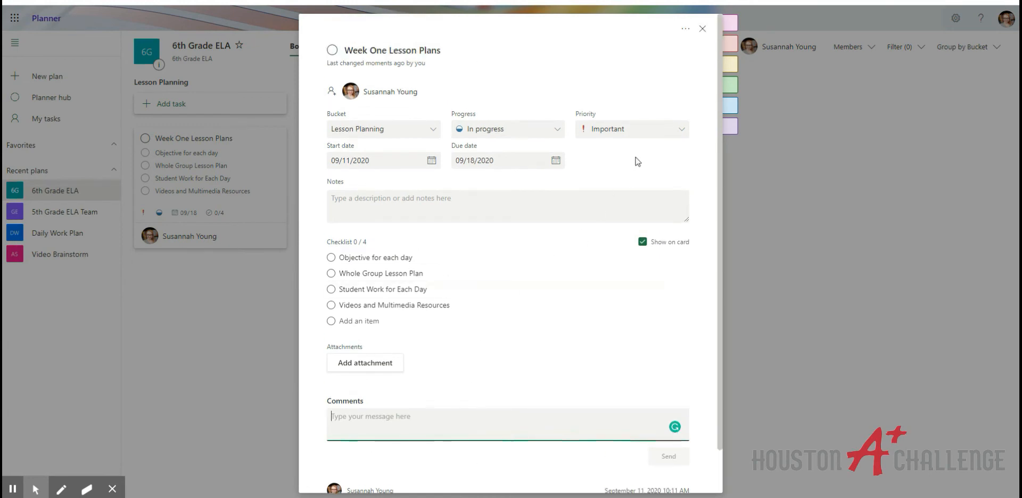
scroll(504, 429, "down", 1)
scroll(687, 97, "up", 2)
Rename the pink label to Team Task and close the task details
mouse_move(743, 19)
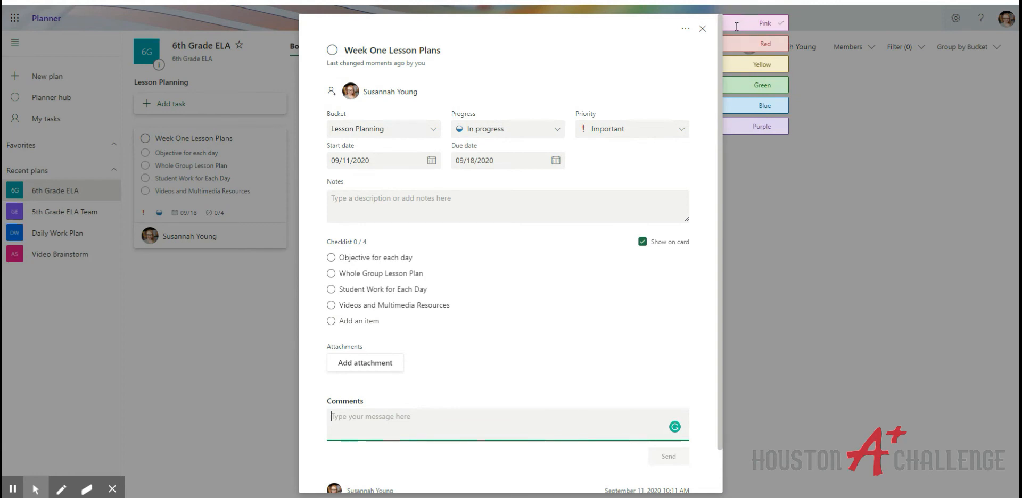
left_click(737, 21)
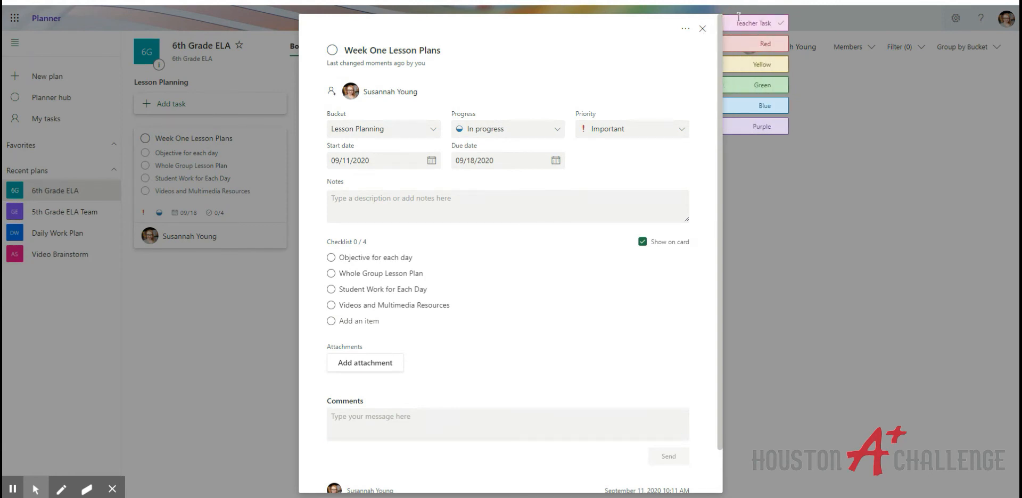
left_click_drag(738, 22, 773, 23)
key("BackSpace")
type("eam Task")
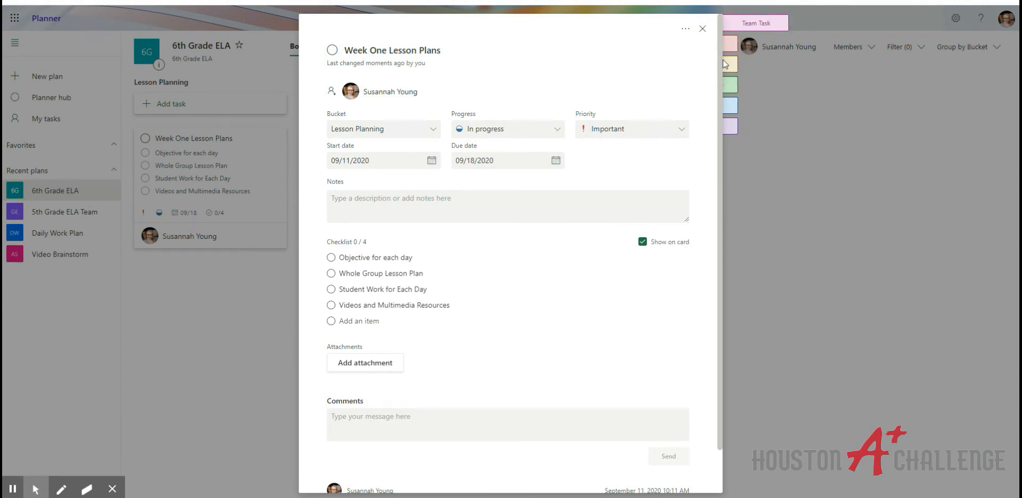
left_click(816, 141)
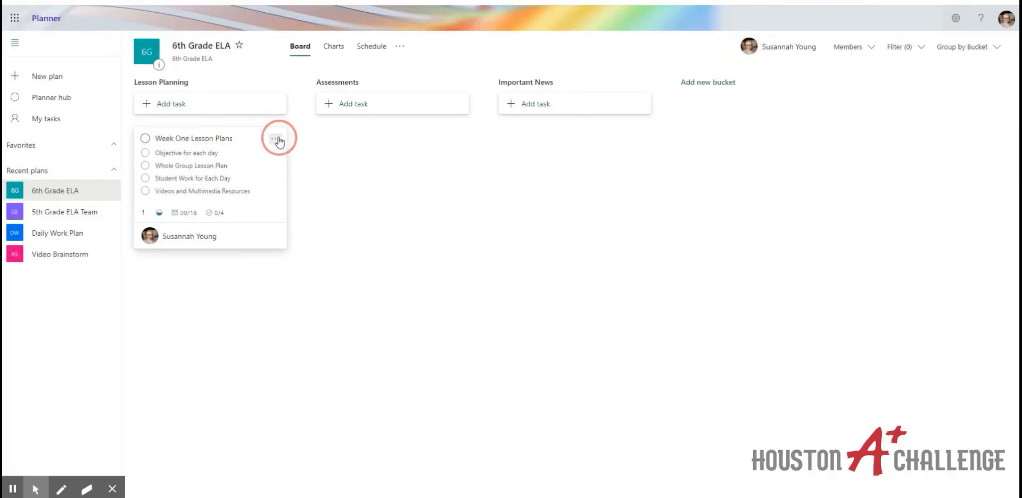
Apply the Team Task label to the Week One Lesson Plans card
left_click(278, 142)
mouse_move(338, 154)
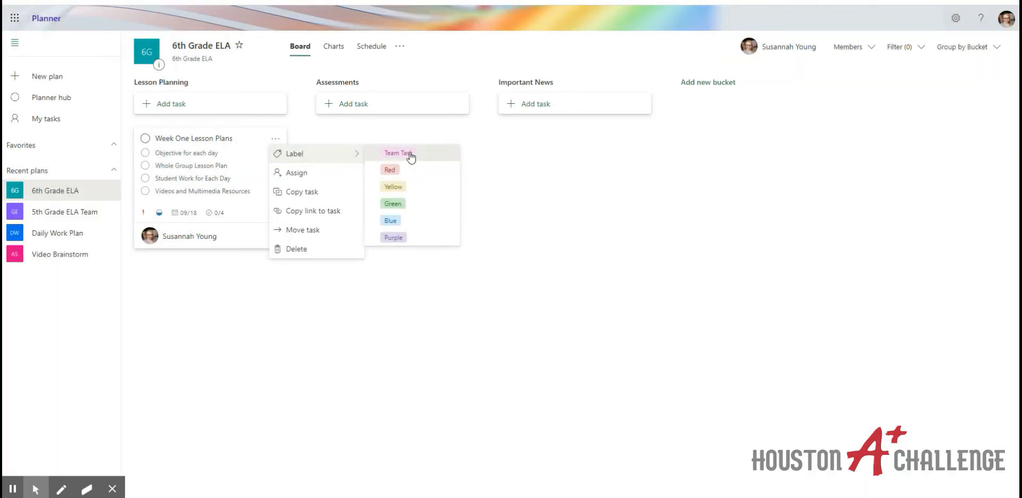
left_click(398, 153)
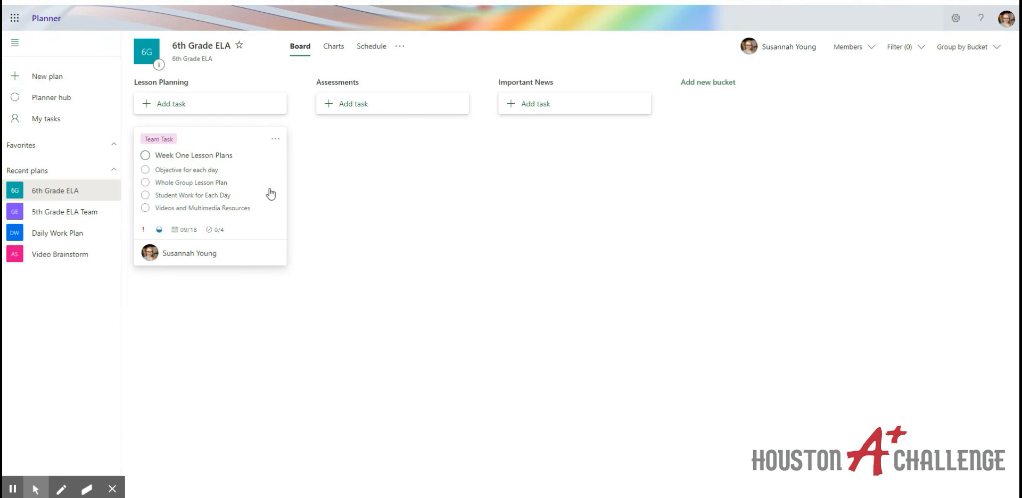
Switch to the 5th Grade ELA Team plan from Recent plans
left_click(88, 214)
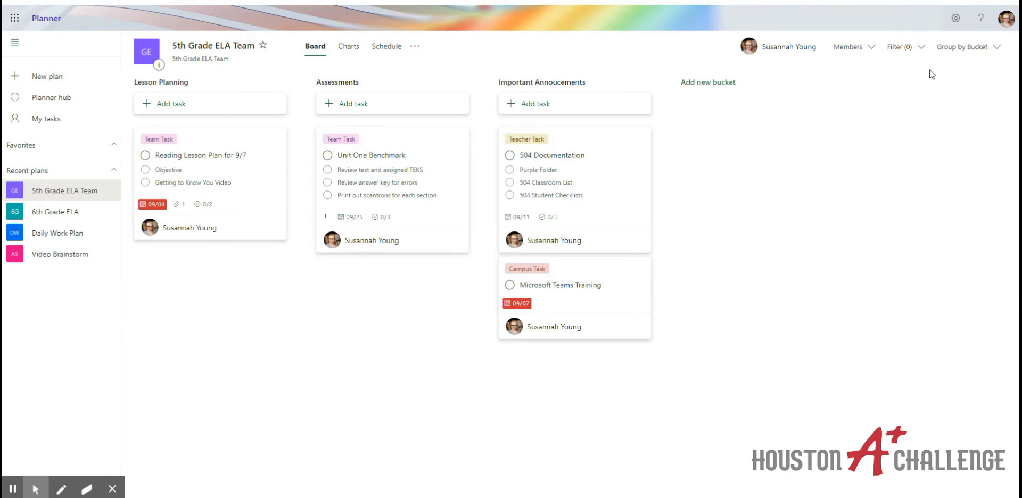
left_click(947, 53)
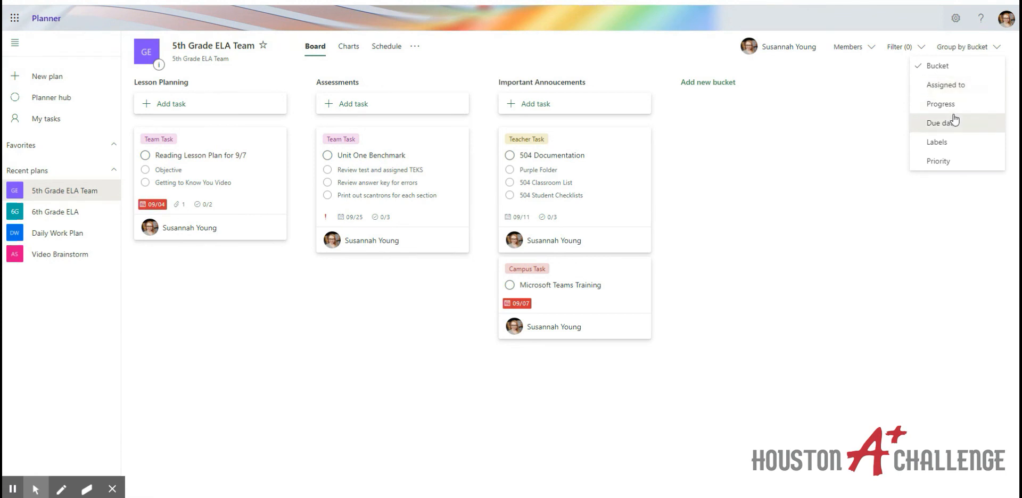
left_click(938, 142)
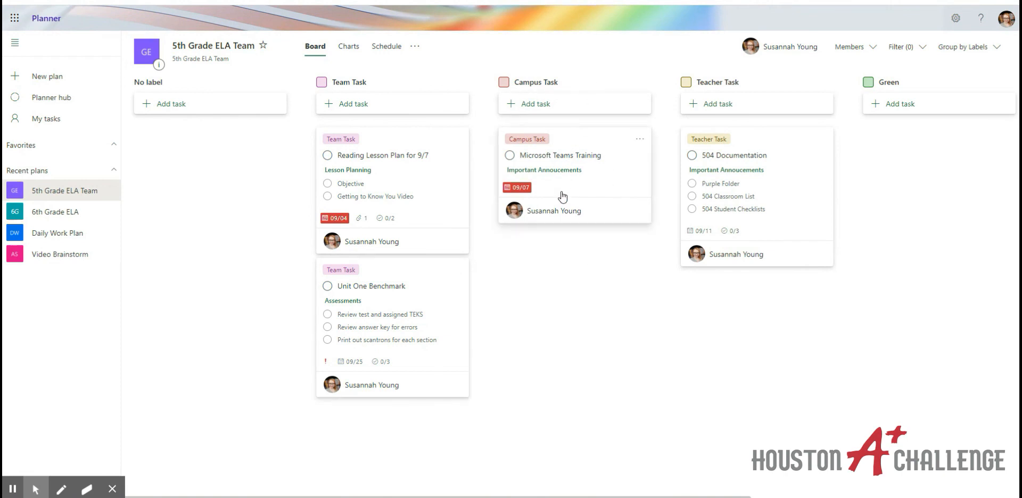
left_click(955, 47)
left_click(935, 125)
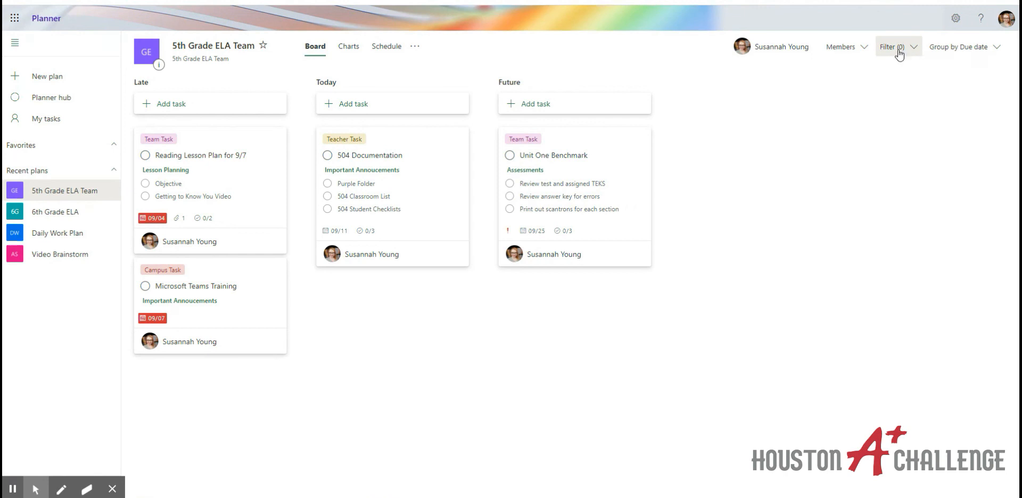
left_click(945, 48)
left_click(940, 70)
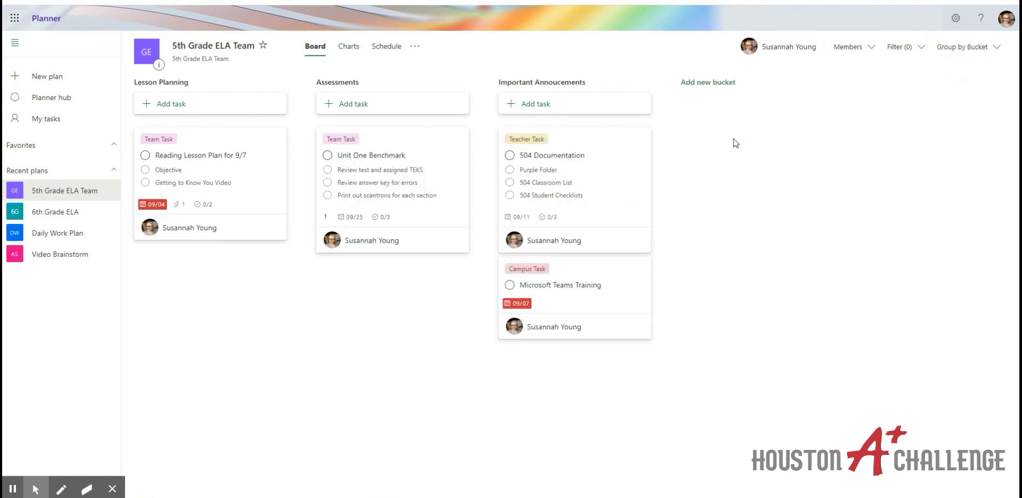